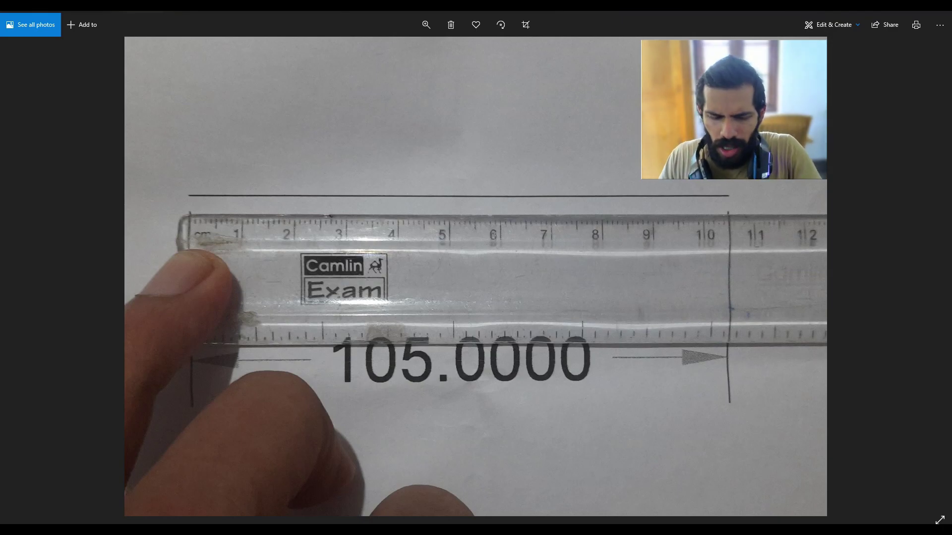
Step: Leave the ruler photo in Photos and switch to the blank AutoCAD drawing
{"action": "key", "text": "alt+Tab"}
{"action": "key", "text": "alt+Tab"}
{"action": "key", "text": "alt+Tab"}
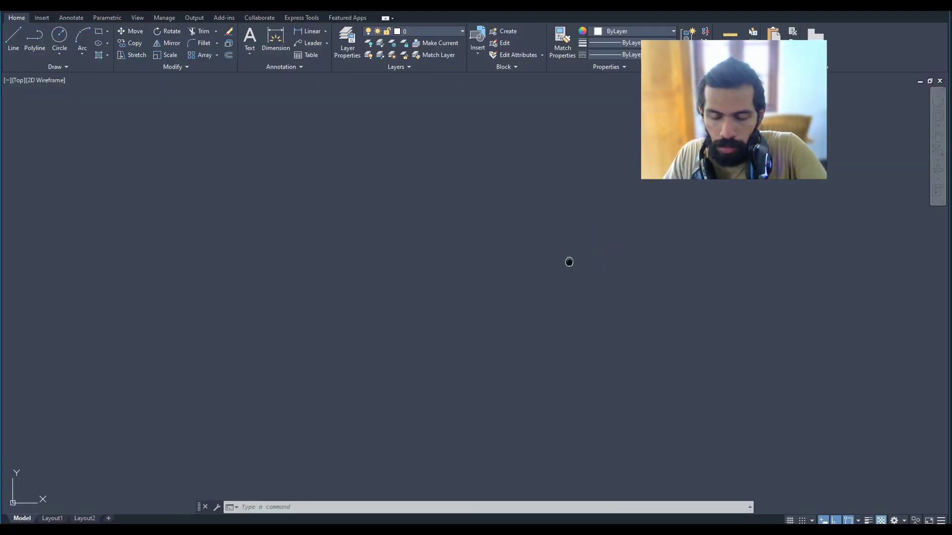
{"action": "type", "text": "l"}
Step: Draw a horizontal 105-unit line with the L command and pan it into view
{"action": "key", "text": "Return"}
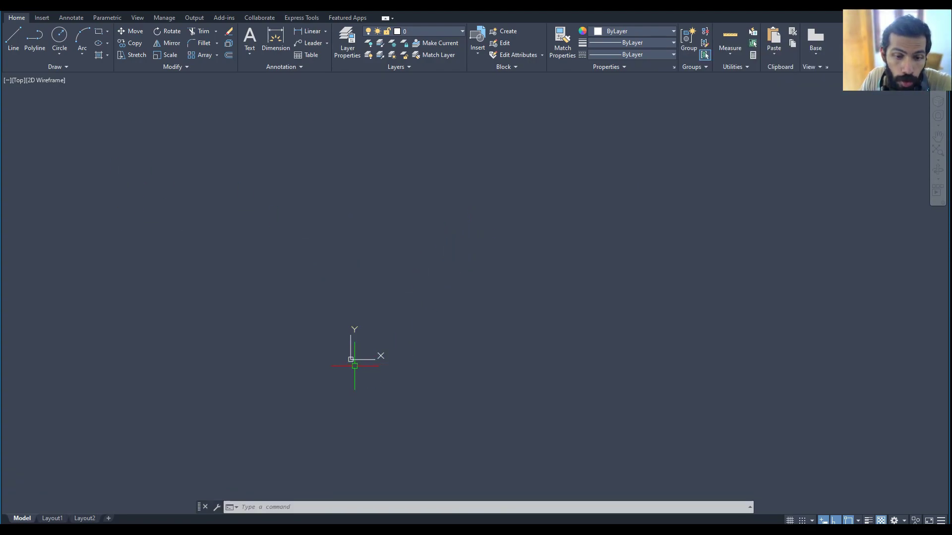
{"action": "type", "text": "l"}
{"action": "key", "text": "Return"}
{"action": "left_click", "coordinate": [372, 284]}
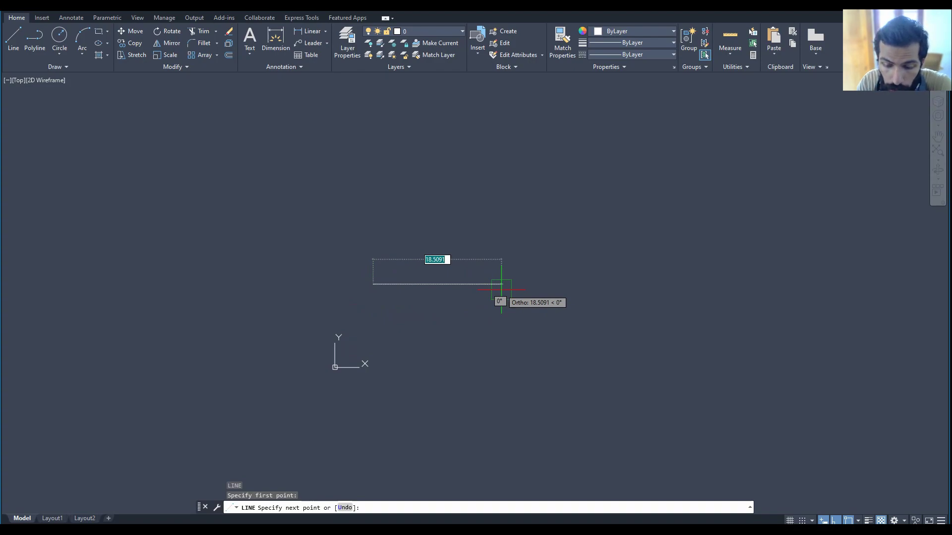
{"action": "type", "text": "105"}
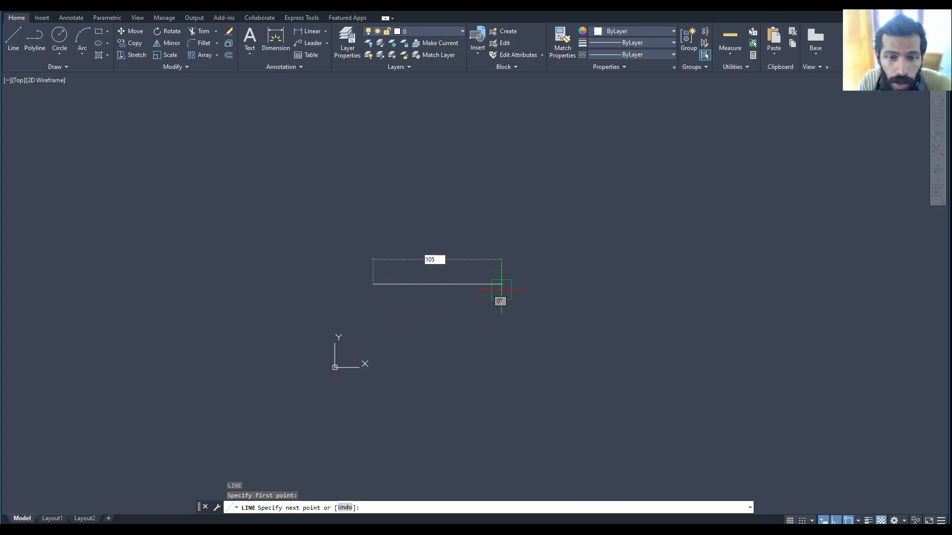
{"action": "key", "text": "Return"}
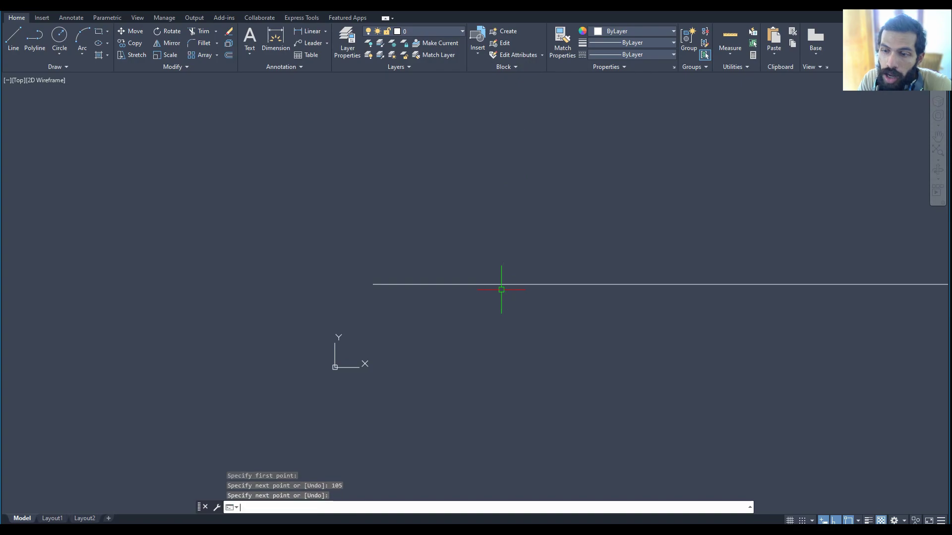
{"action": "key", "text": "Return"}
{"action": "scroll", "coordinate": [521, 302], "scroll_direction": "down", "scroll_amount": 2}
{"action": "middle_click_drag", "start_coordinate": [553, 313], "coordinate": [453, 299]}
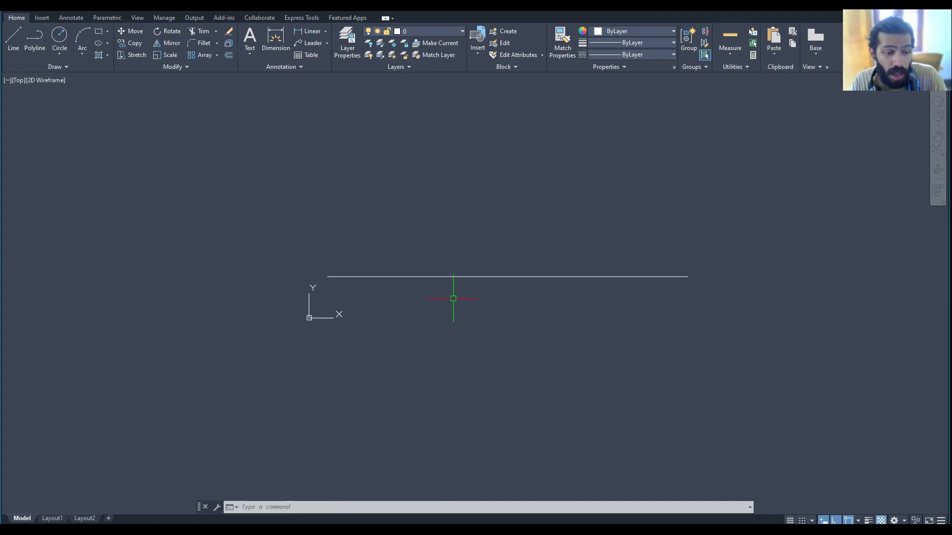
Step: Open the Layout1 paper layout showing the line in its viewport
{"action": "left_click", "coordinate": [53, 519]}
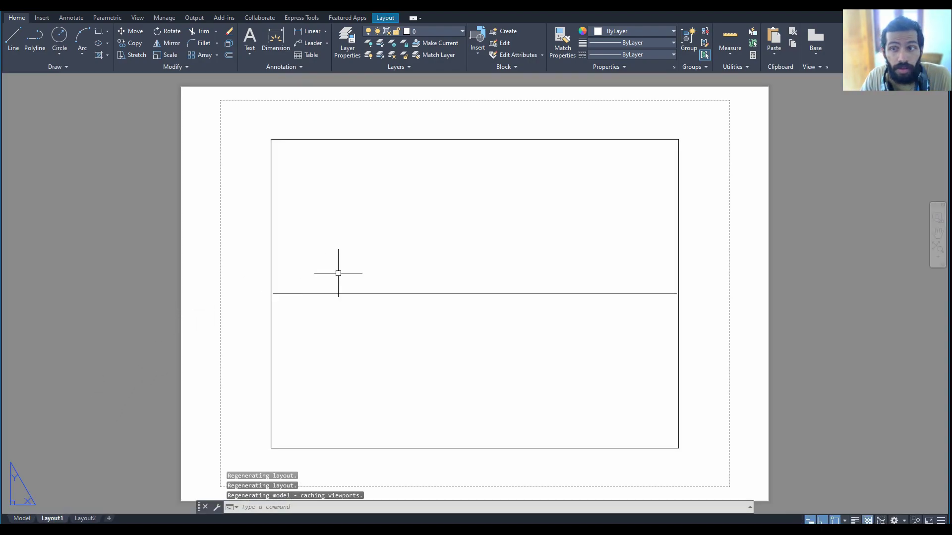
{"action": "scroll", "coordinate": [340, 269], "scroll_direction": "down", "scroll_amount": 1}
{"action": "scroll", "coordinate": [339, 268], "scroll_direction": "up", "scroll_amount": 1}
{"action": "type", "text": "PAGE"}
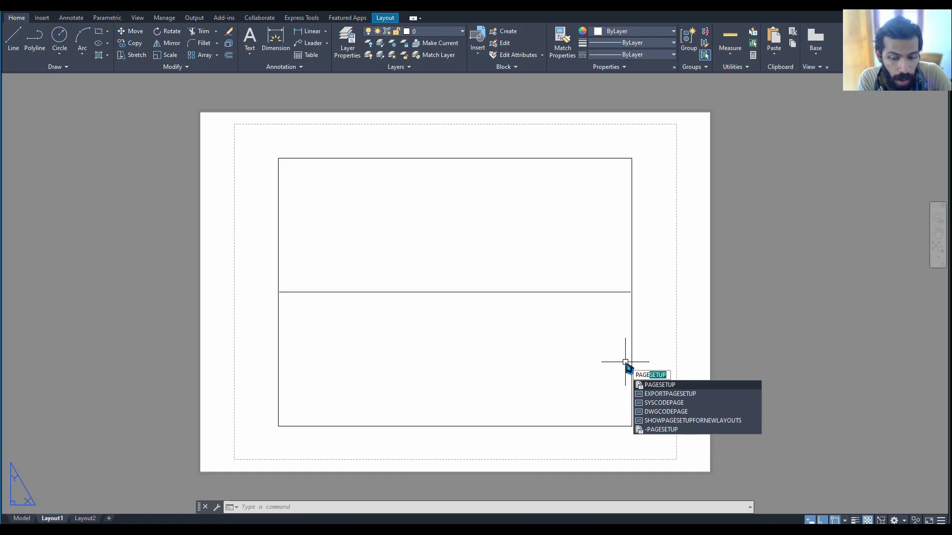
Step: Set Layout1's page setup plotter to AutoCAD PDF (General Documentation).pc3
{"action": "key", "text": "Return"}
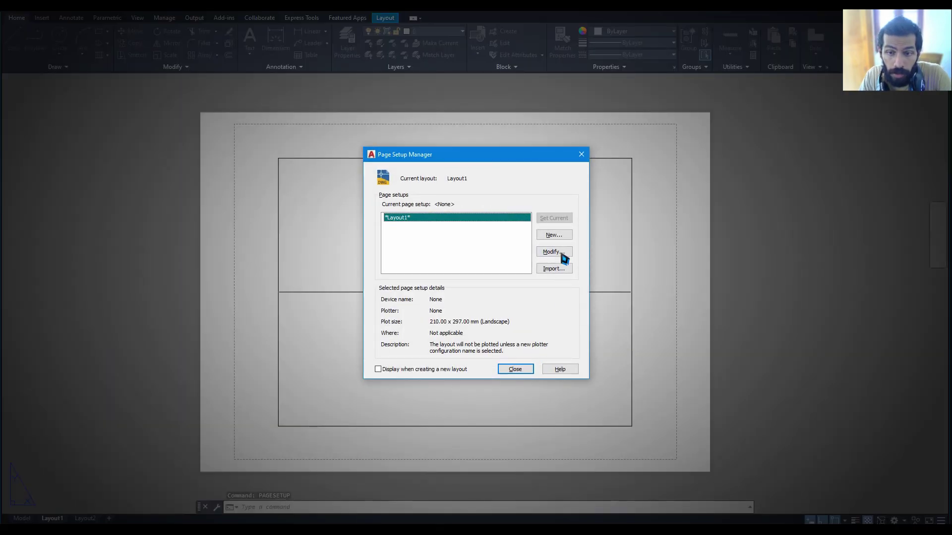
{"action": "left_click", "coordinate": [563, 257]}
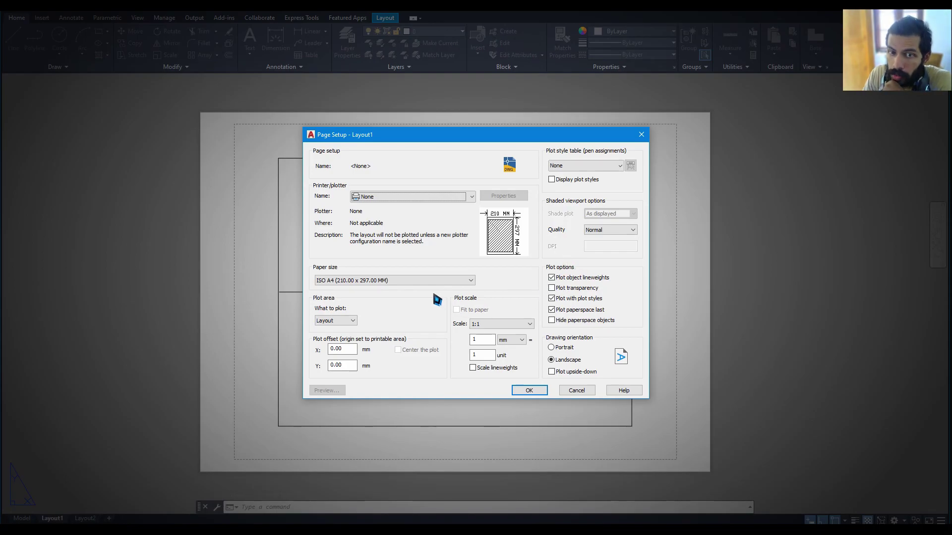
{"action": "left_click", "coordinate": [442, 197]}
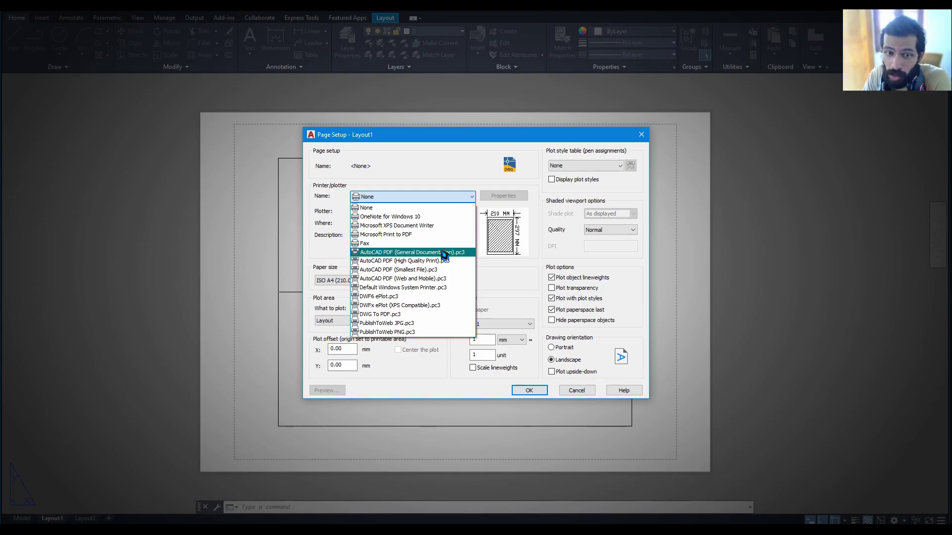
{"action": "left_click", "coordinate": [443, 253]}
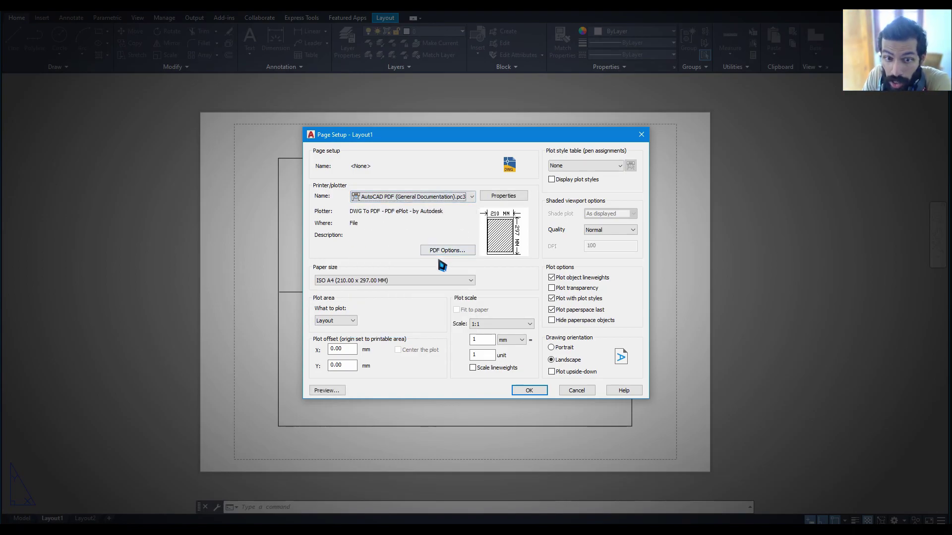
Step: Choose ISO full bleed A4 (210 x 297 mm) paper and open the PDF plotter's properties
{"action": "left_click", "coordinate": [432, 286]}
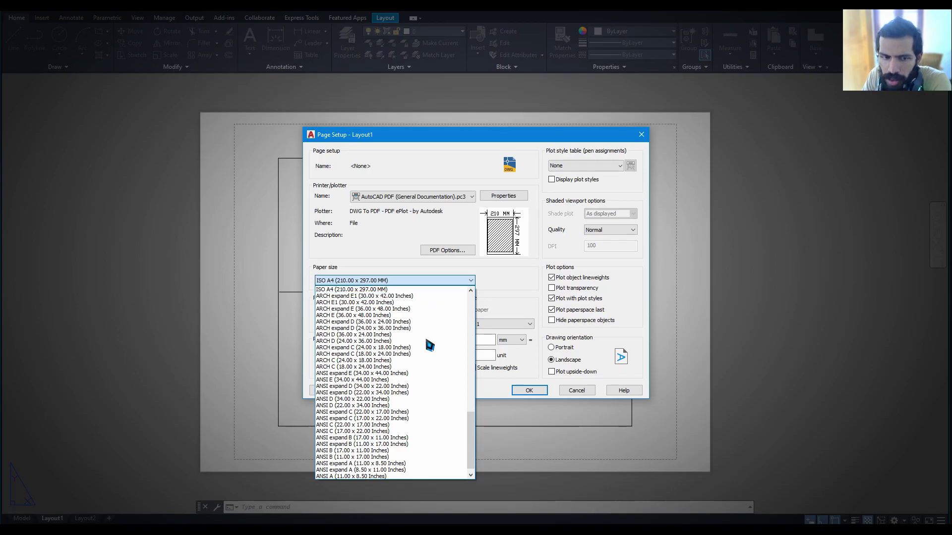
{"action": "scroll", "coordinate": [429, 349], "scroll_direction": "up", "scroll_amount": 5}
{"action": "scroll", "coordinate": [429, 349], "scroll_direction": "up", "scroll_amount": 5}
{"action": "scroll", "coordinate": [426, 351], "scroll_direction": "up", "scroll_amount": 5}
{"action": "scroll", "coordinate": [426, 351], "scroll_direction": "up", "scroll_amount": 3}
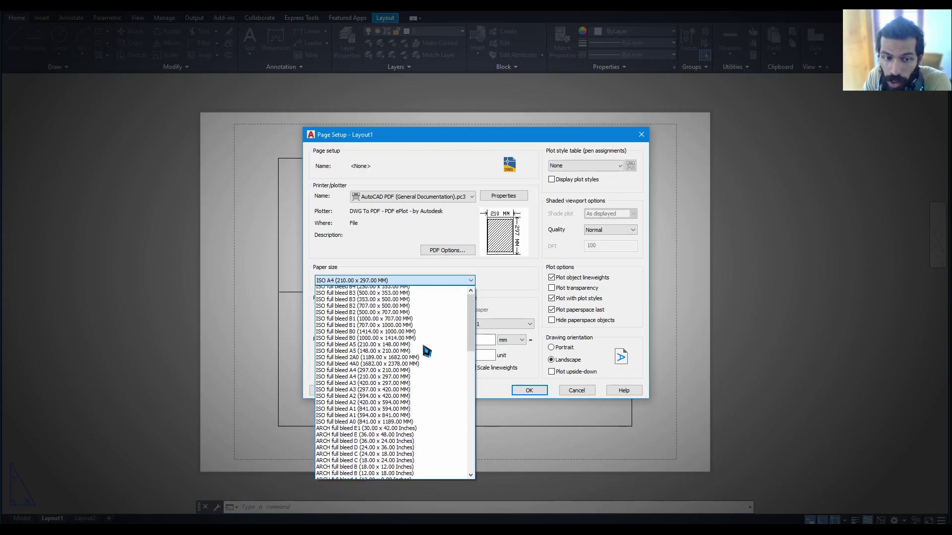
{"action": "scroll", "coordinate": [372, 406], "scroll_direction": "up", "scroll_amount": 2}
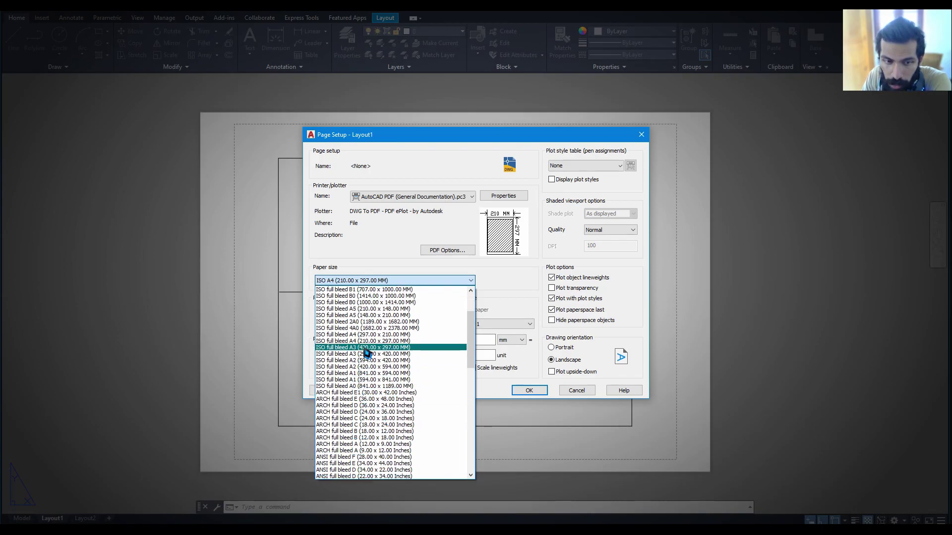
{"action": "scroll", "coordinate": [370, 359], "scroll_direction": "up", "scroll_amount": 3}
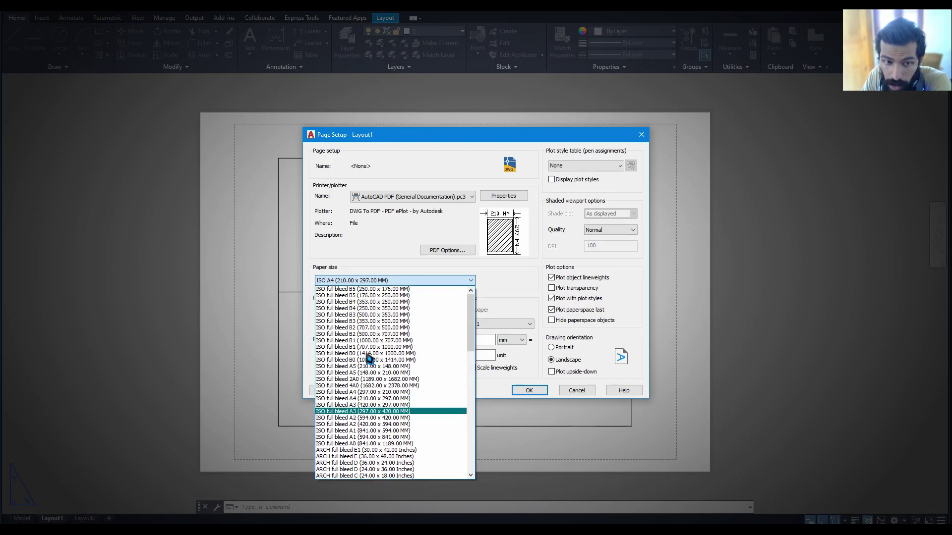
{"action": "scroll", "coordinate": [369, 359], "scroll_direction": "down", "scroll_amount": 1}
{"action": "scroll", "coordinate": [370, 359], "scroll_direction": "down", "scroll_amount": 1}
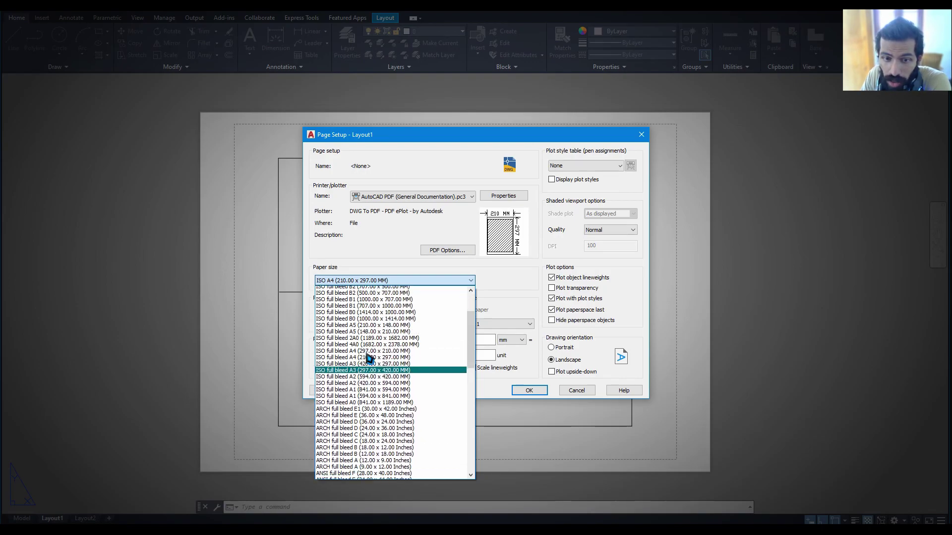
{"action": "scroll", "coordinate": [369, 359], "scroll_direction": "down", "scroll_amount": 1}
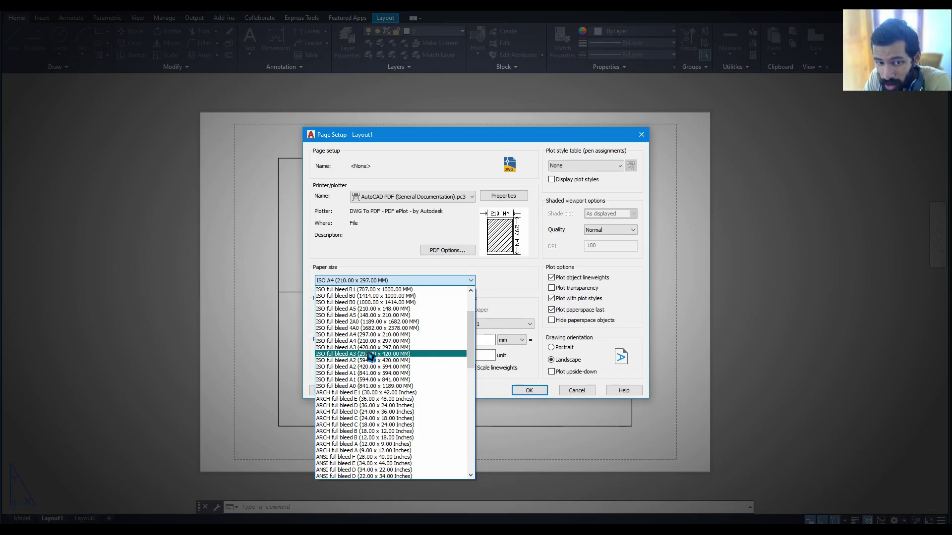
{"action": "key", "text": "Up"}
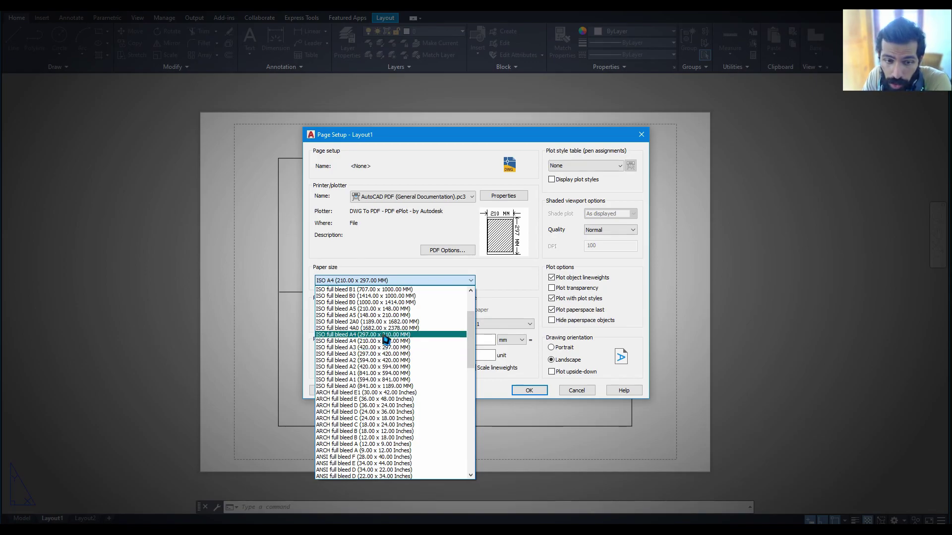
{"action": "scroll", "coordinate": [390, 340], "scroll_direction": "down", "scroll_amount": 2}
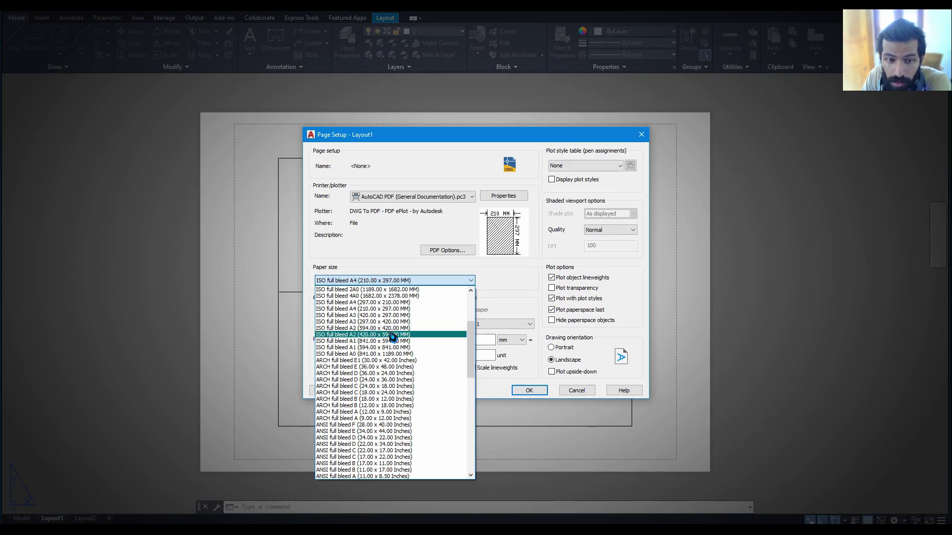
{"action": "key", "text": "Up"}
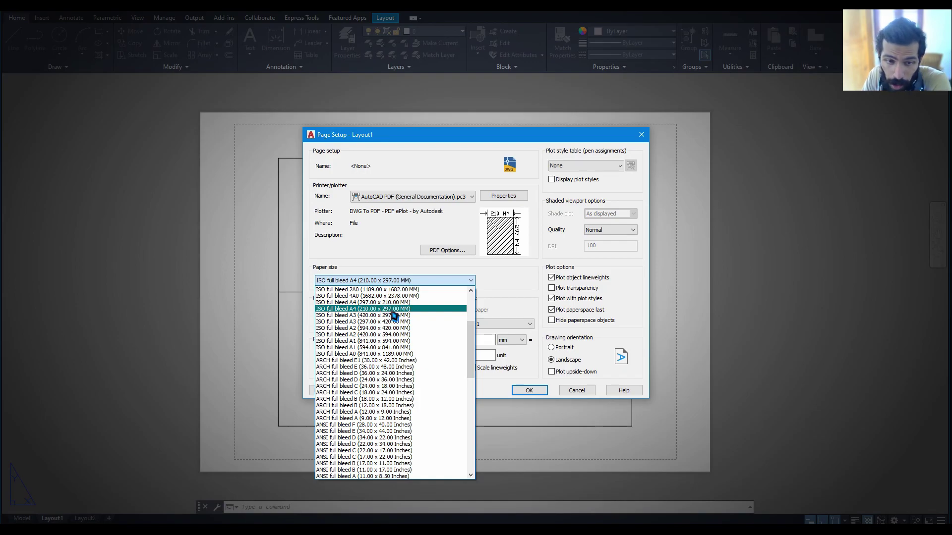
{"action": "left_click", "coordinate": [394, 316]}
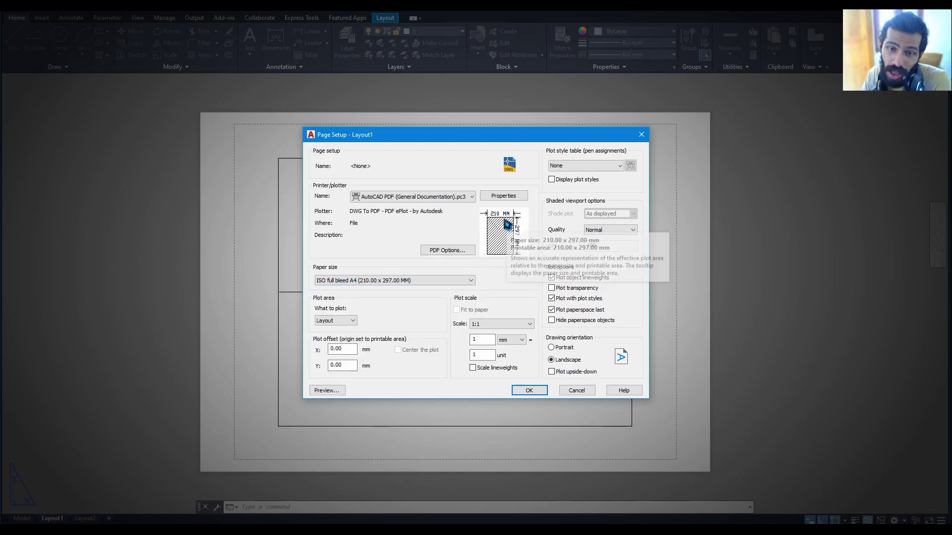
{"action": "left_click", "coordinate": [417, 280]}
{"action": "scroll", "coordinate": [424, 338], "scroll_direction": "down", "scroll_amount": 3}
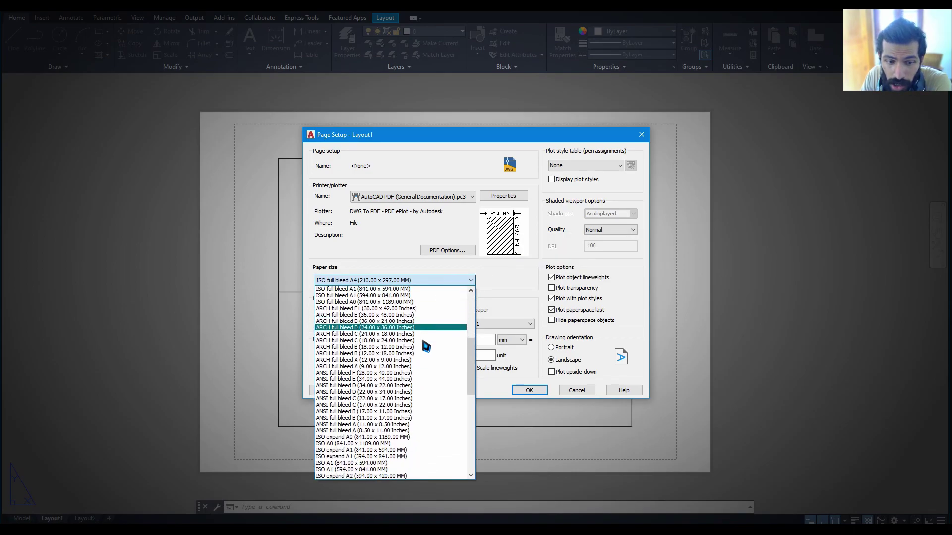
{"action": "scroll", "coordinate": [424, 346], "scroll_direction": "down", "scroll_amount": 5}
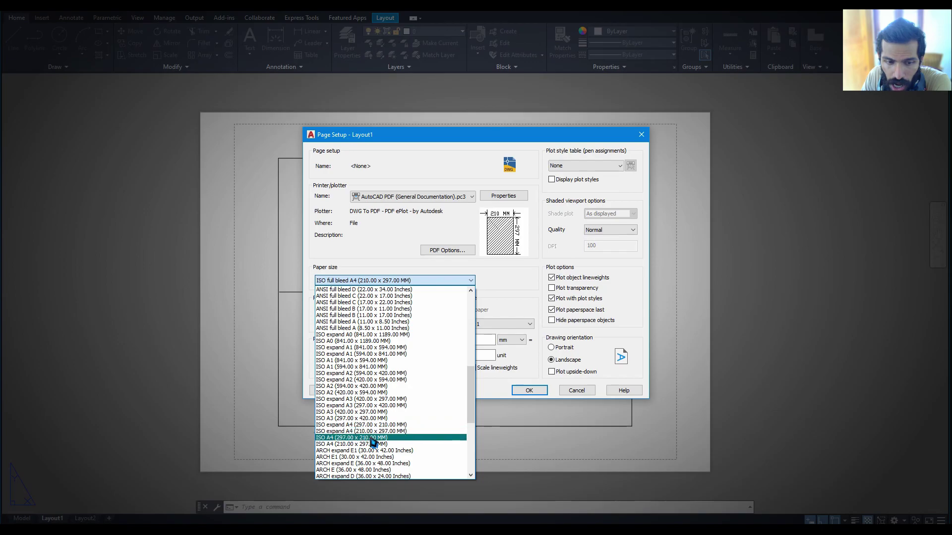
{"action": "scroll", "coordinate": [367, 441], "scroll_direction": "down", "scroll_amount": 2}
{"action": "scroll", "coordinate": [368, 443], "scroll_direction": "down", "scroll_amount": 2}
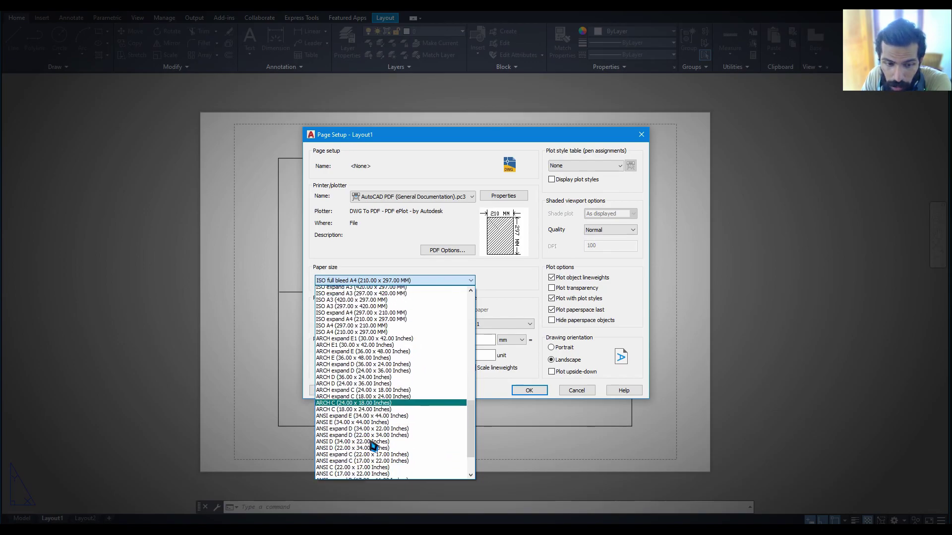
{"action": "scroll", "coordinate": [370, 445], "scroll_direction": "down", "scroll_amount": 2}
{"action": "scroll", "coordinate": [374, 447], "scroll_direction": "down", "scroll_amount": 2}
{"action": "scroll", "coordinate": [374, 446], "scroll_direction": "up", "scroll_amount": 2}
{"action": "scroll", "coordinate": [372, 451], "scroll_direction": "up", "scroll_amount": 2}
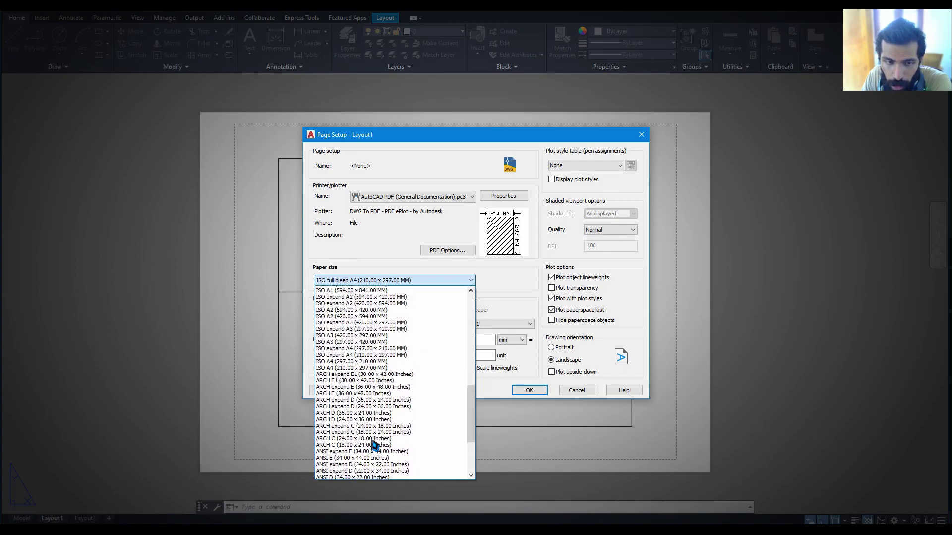
{"action": "scroll", "coordinate": [372, 446], "scroll_direction": "up", "scroll_amount": 2}
{"action": "scroll", "coordinate": [377, 388], "scroll_direction": "up", "scroll_amount": 2}
{"action": "scroll", "coordinate": [394, 364], "scroll_direction": "up", "scroll_amount": 2}
{"action": "left_click", "coordinate": [382, 228]}
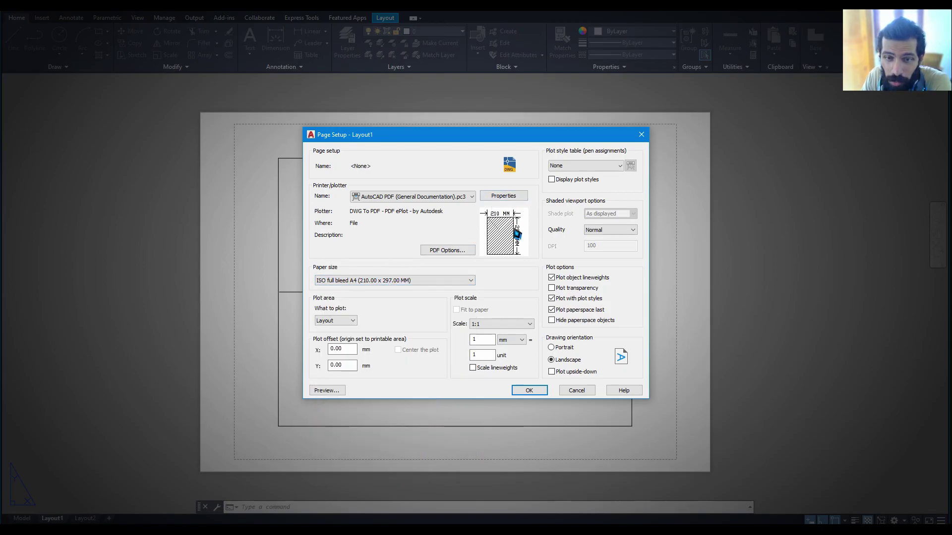
{"action": "mouse_move", "coordinate": [503, 235]}
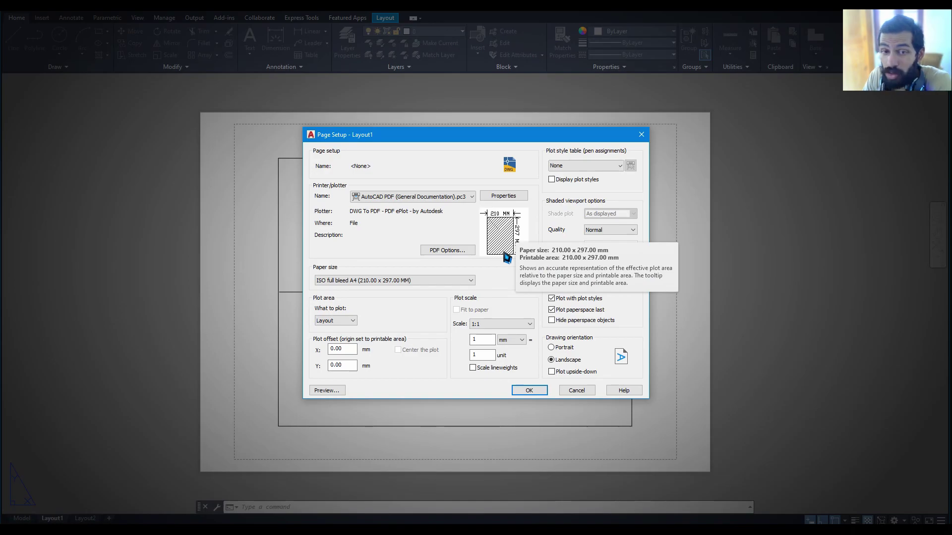
{"action": "left_click", "coordinate": [506, 199]}
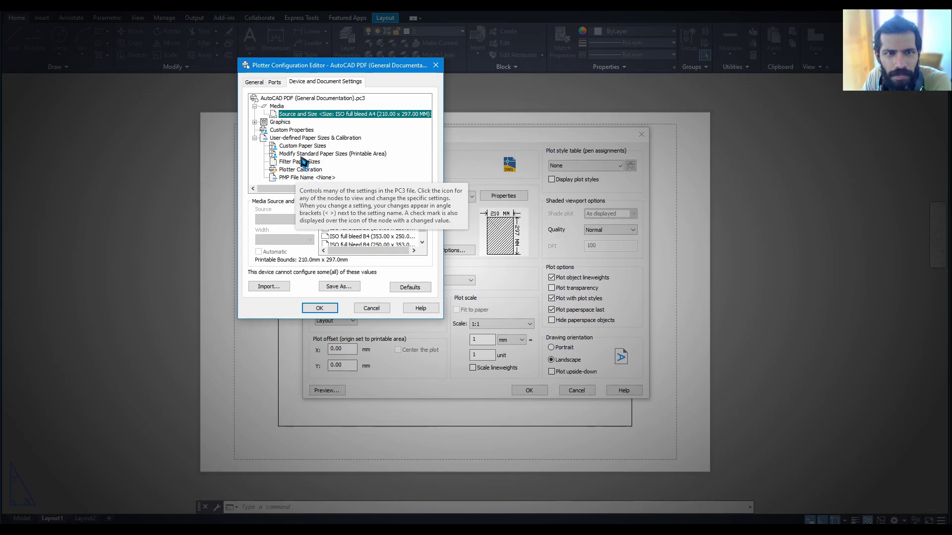
Step: Check the ISO full bleed A2 printable area, then cancel the plotter configuration unchanged
{"action": "left_click", "coordinate": [303, 153]}
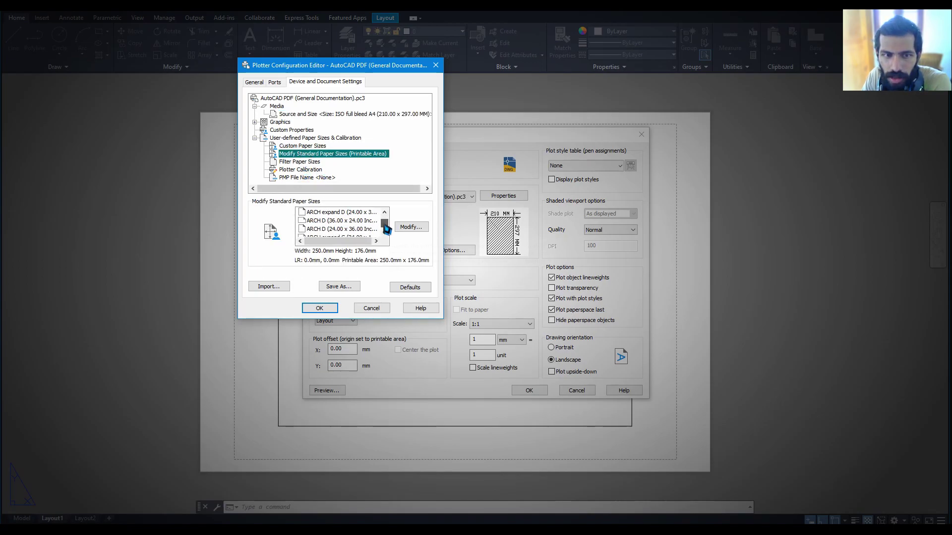
{"action": "scroll", "coordinate": [365, 228], "scroll_direction": "down", "scroll_amount": 1}
{"action": "scroll", "coordinate": [364, 228], "scroll_direction": "down", "scroll_amount": 1}
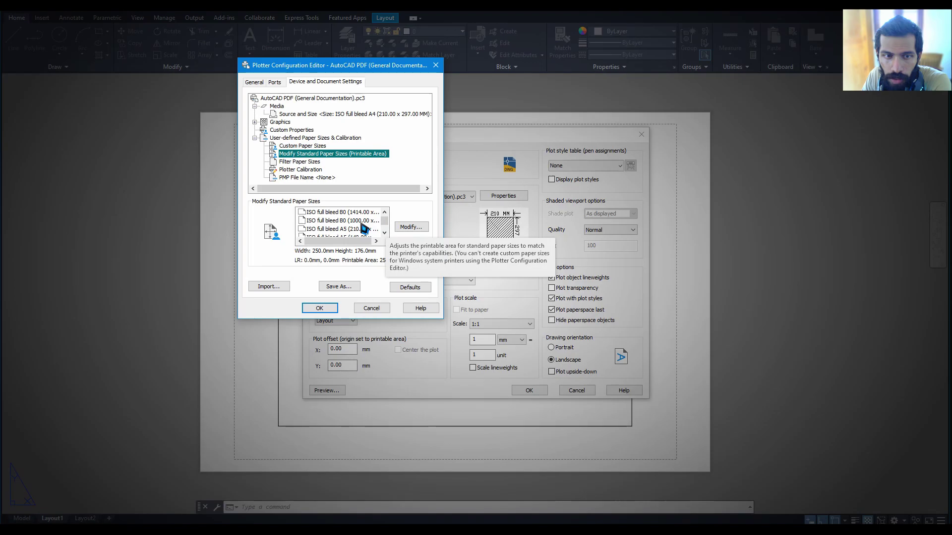
{"action": "scroll", "coordinate": [365, 229], "scroll_direction": "down", "scroll_amount": 2}
{"action": "scroll", "coordinate": [365, 228], "scroll_direction": "down", "scroll_amount": 1}
{"action": "left_click", "coordinate": [349, 231]}
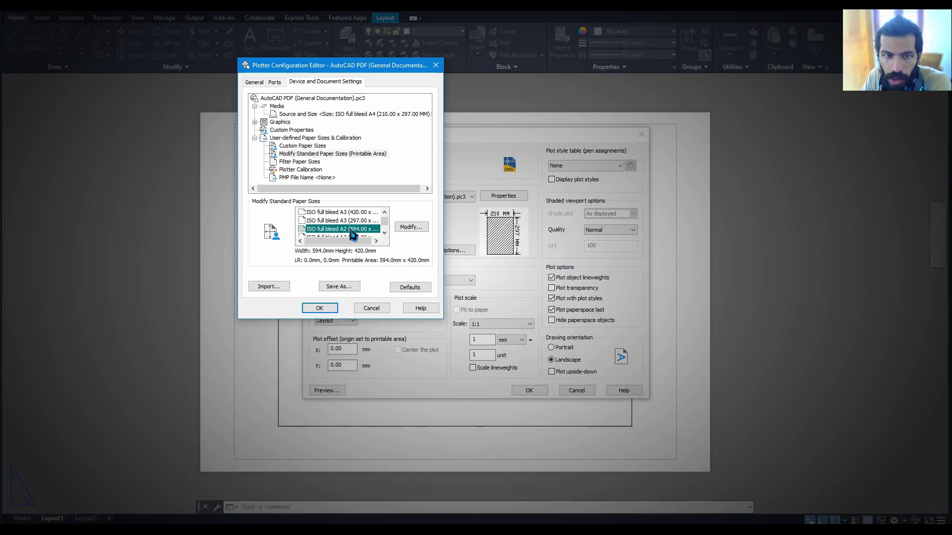
{"action": "left_click", "coordinate": [410, 227]}
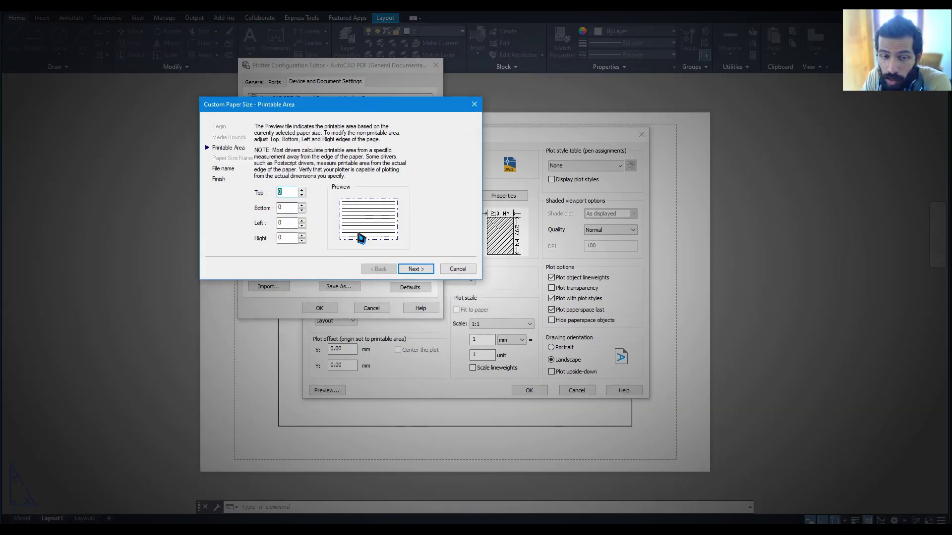
{"action": "left_click", "coordinate": [454, 270]}
{"action": "left_click", "coordinate": [369, 310]}
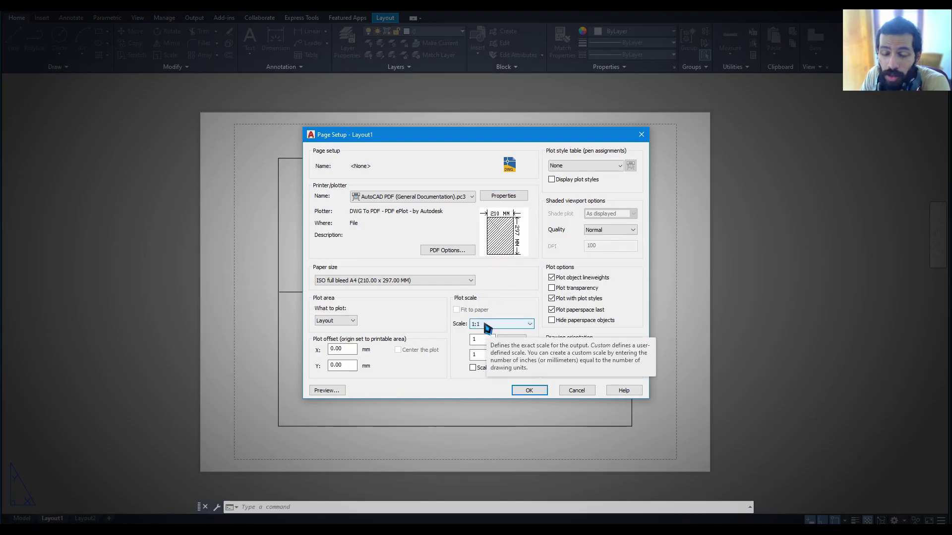
Step: Keep the plot scale at 1:1, set portrait orientation, and confirm the page setup
{"action": "left_click", "coordinate": [491, 328]}
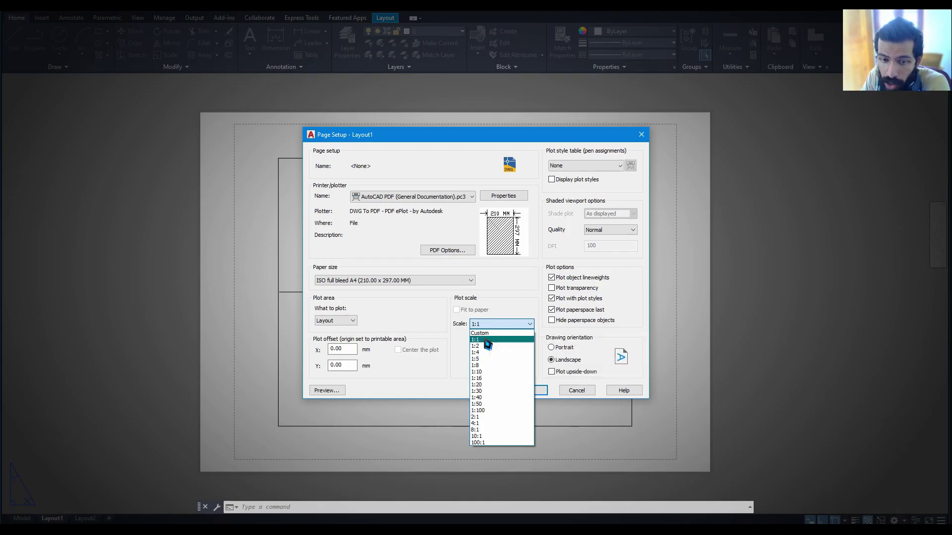
{"action": "left_click", "coordinate": [483, 340]}
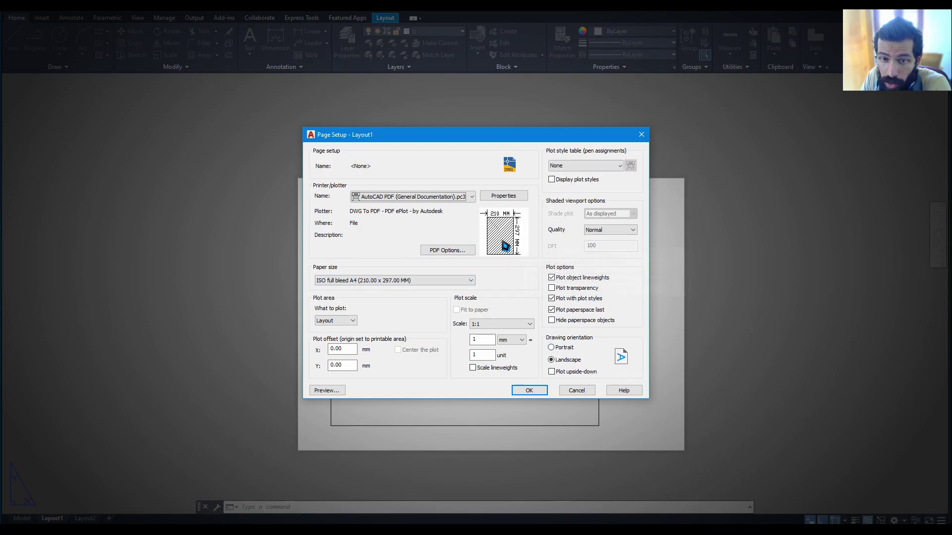
{"action": "left_click", "coordinate": [561, 351]}
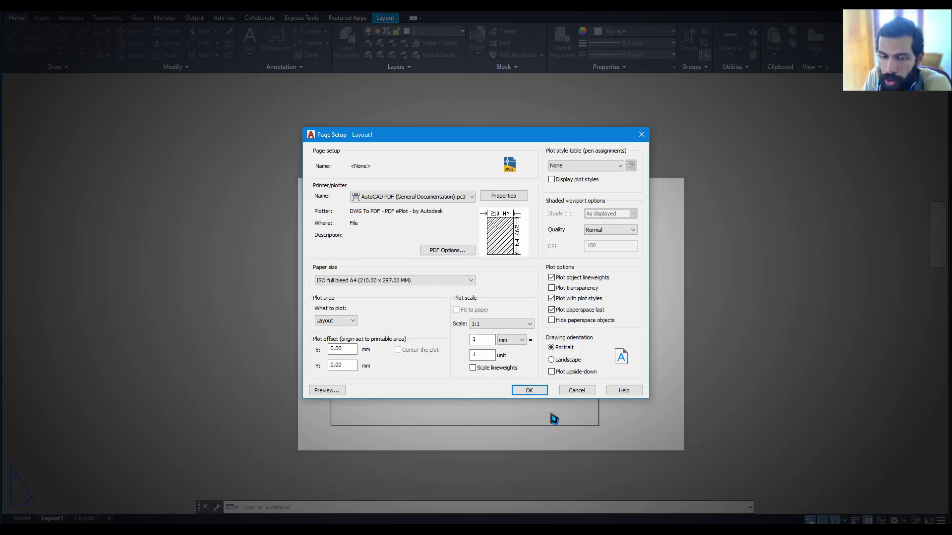
{"action": "left_click", "coordinate": [528, 390]}
Step: Close page setup, then window-select and delete the old viewport
{"action": "left_click", "coordinate": [520, 372]}
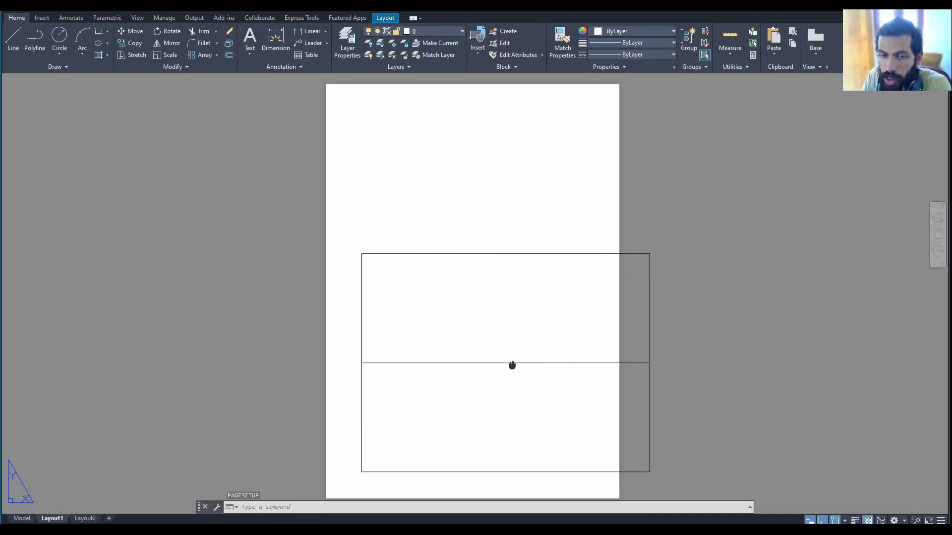
{"action": "scroll", "coordinate": [512, 365], "scroll_direction": "down", "scroll_amount": 2}
{"action": "left_click", "coordinate": [638, 241]}
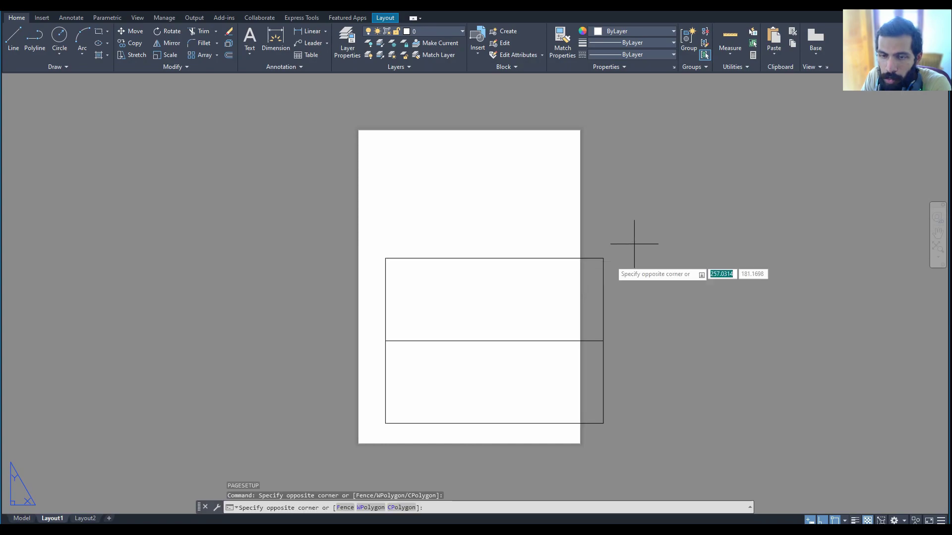
{"action": "left_click", "coordinate": [574, 287]}
{"action": "key", "text": "Delete"}
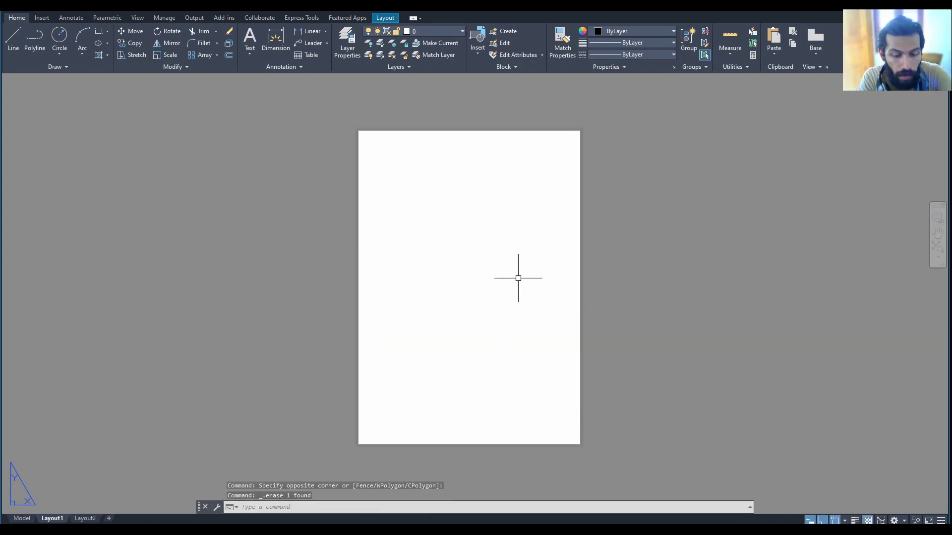
{"action": "type", "text": "vport"}
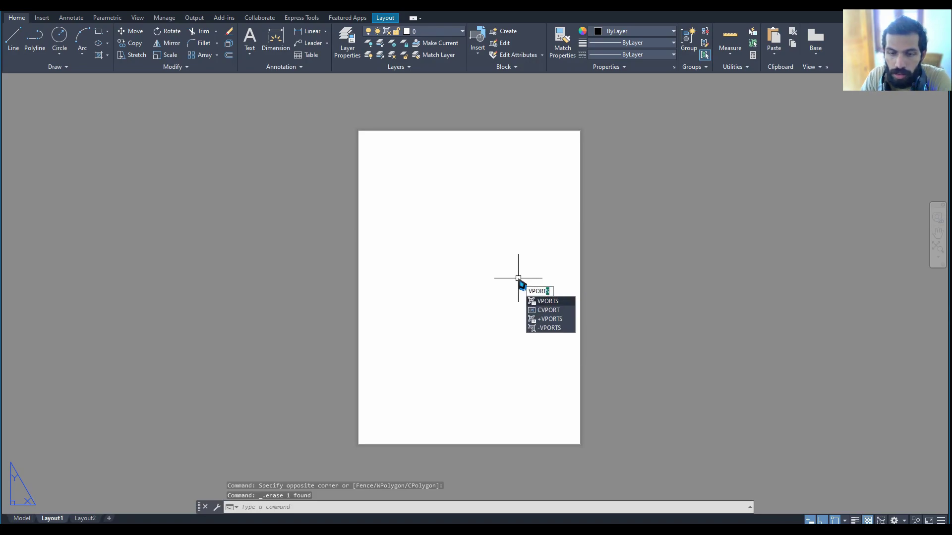
Step: Create a single VPORTS viewport fitted to fill the whole sheet
{"action": "key", "text": "Return"}
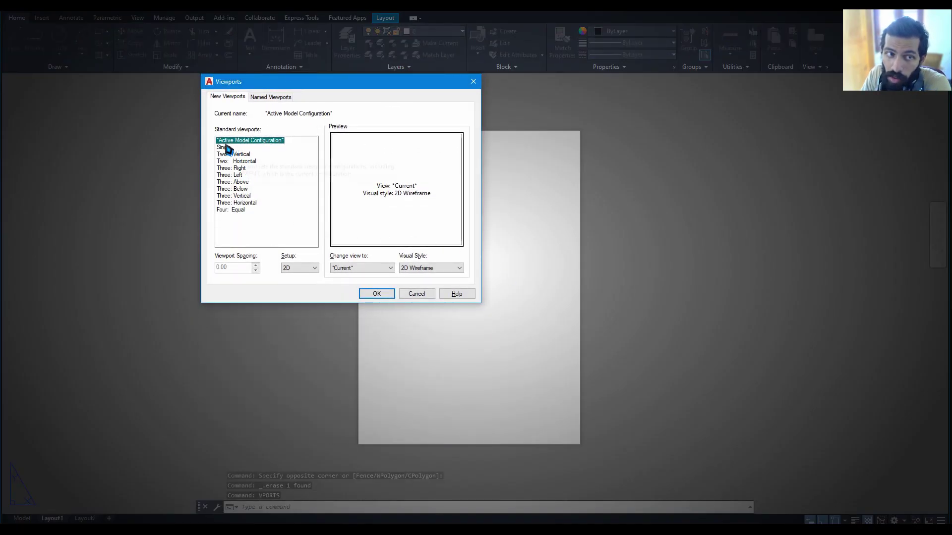
{"action": "left_click", "coordinate": [223, 147]}
{"action": "left_click", "coordinate": [236, 154]}
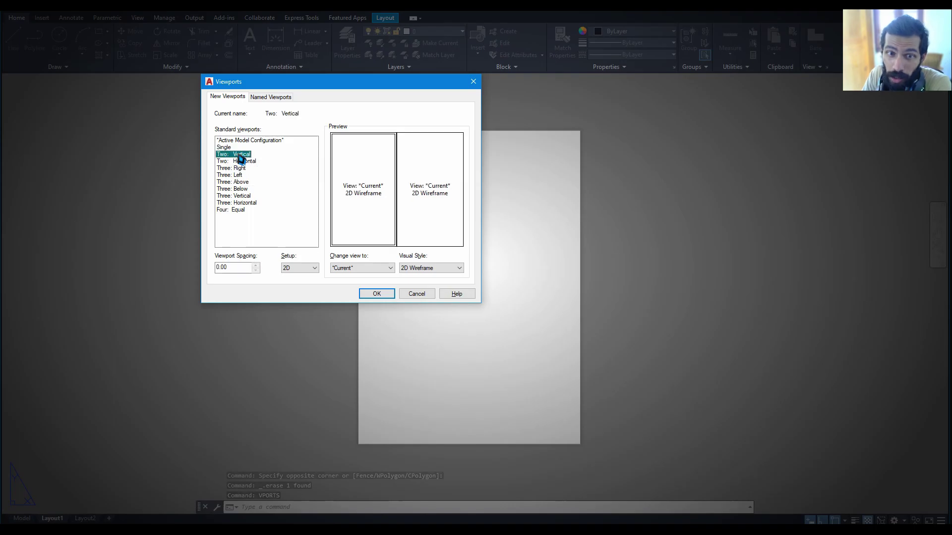
{"action": "left_click", "coordinate": [240, 175]}
{"action": "left_click", "coordinate": [238, 195]}
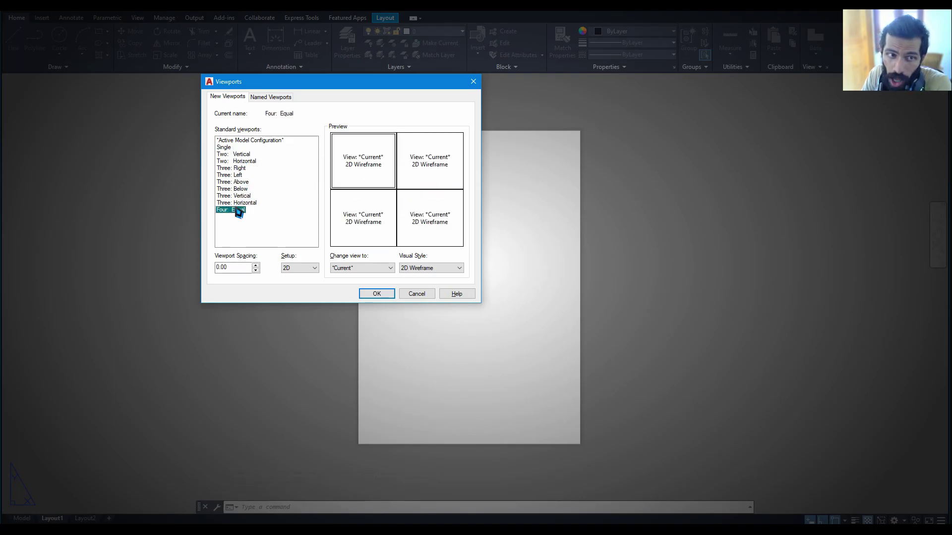
{"action": "left_click", "coordinate": [224, 148]}
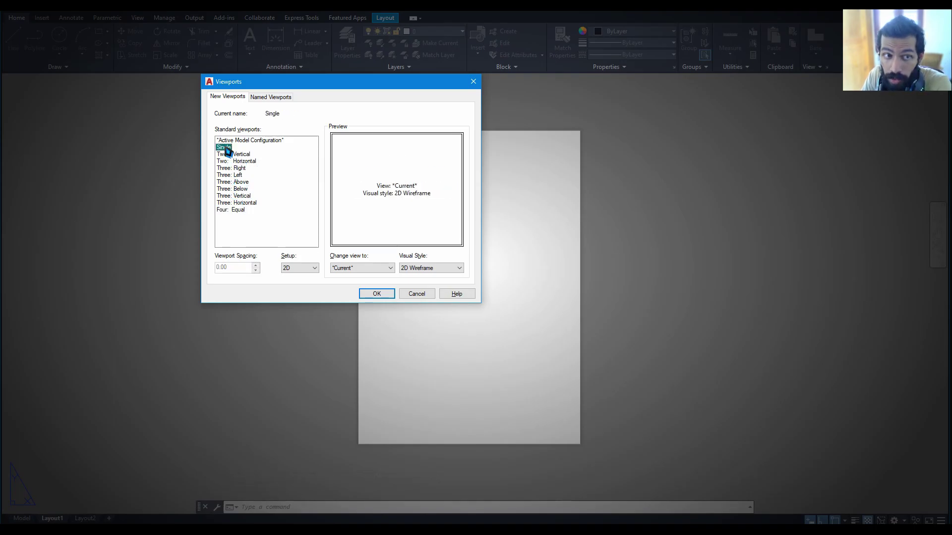
{"action": "left_click", "coordinate": [377, 294]}
{"action": "type", "text": "F"}
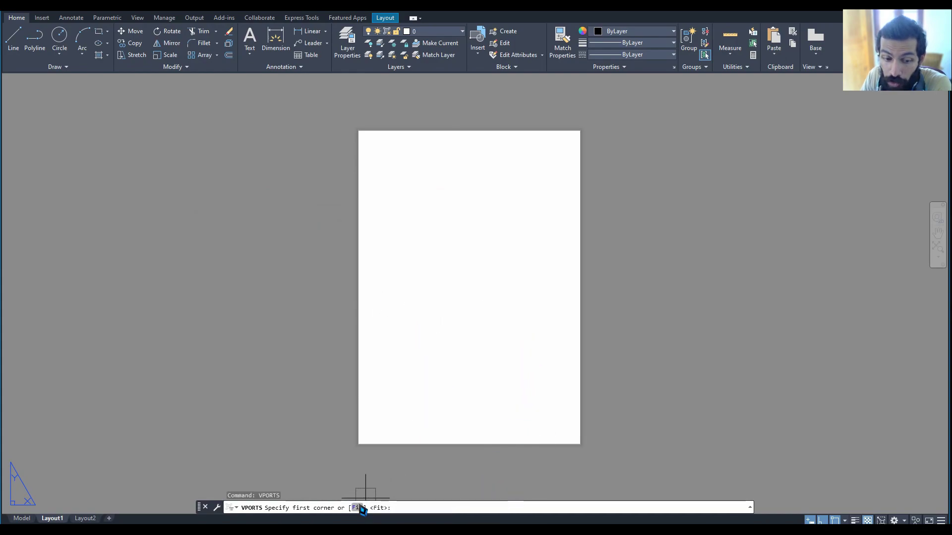
{"action": "key", "text": "Return"}
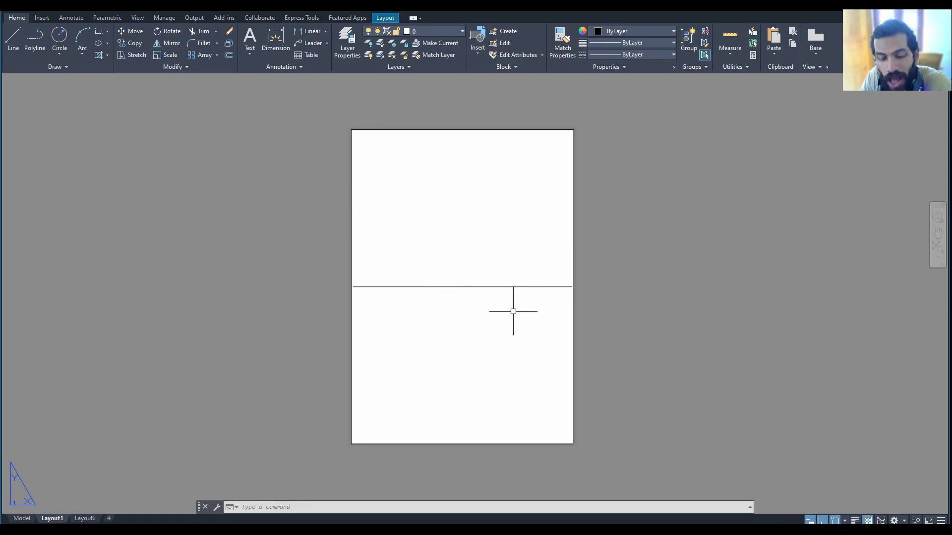
{"action": "type", "text": "MS"}
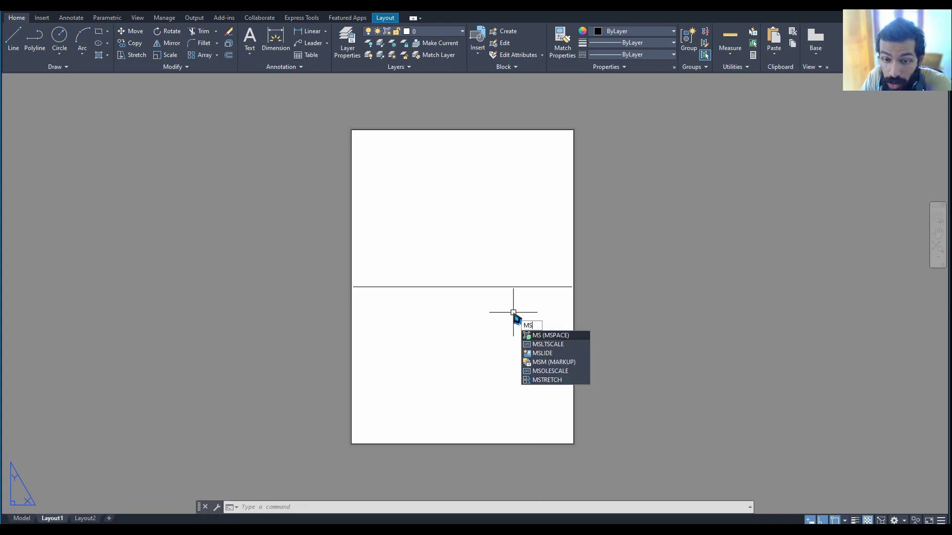
Step: Enter the viewport with MS and set its scale to 1:1 from the status bar
{"action": "key", "text": "Return"}
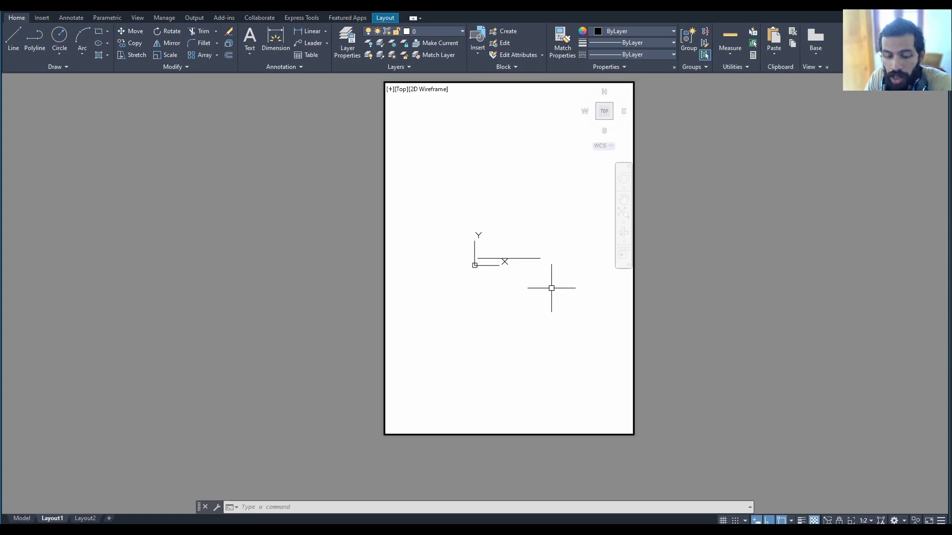
{"action": "left_click", "coordinate": [865, 521]}
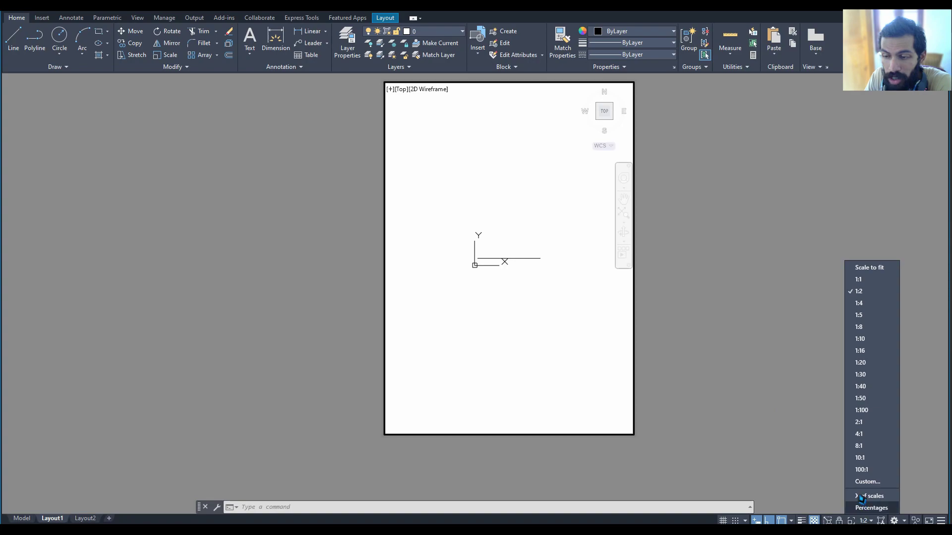
{"action": "left_click", "coordinate": [870, 288]}
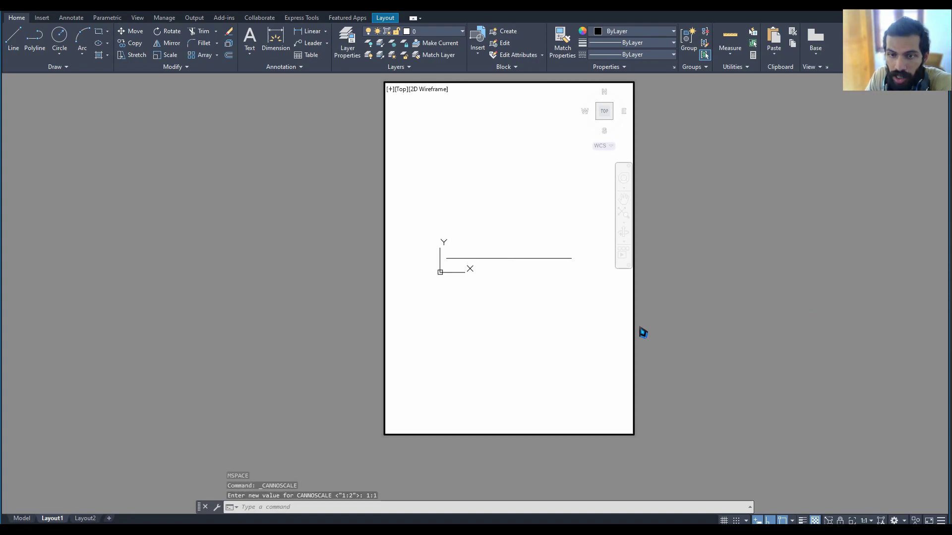
{"action": "type", "text": "ps"}
Step: Return to paper space and place a DLI dimension reading 105 below the line
{"action": "key", "text": "Return"}
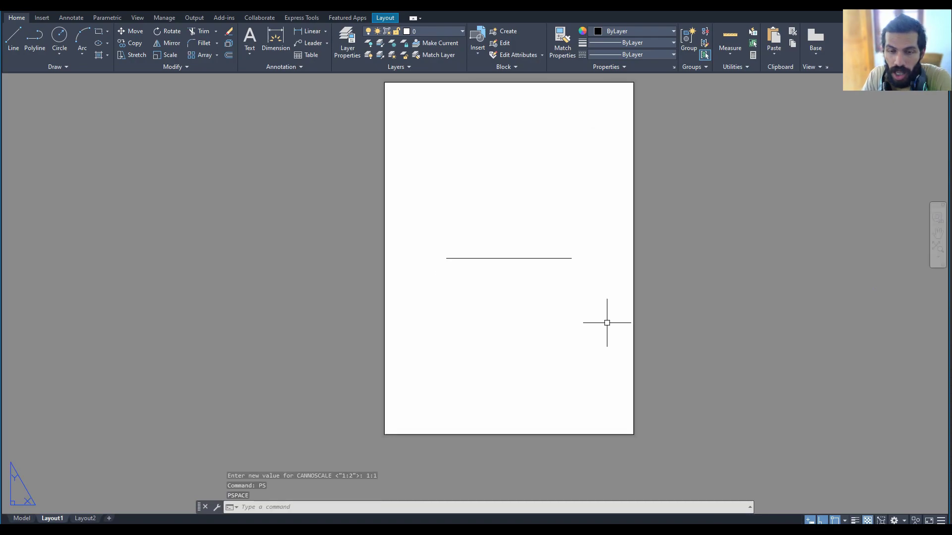
{"action": "type", "text": "dli"}
{"action": "key", "text": "Return"}
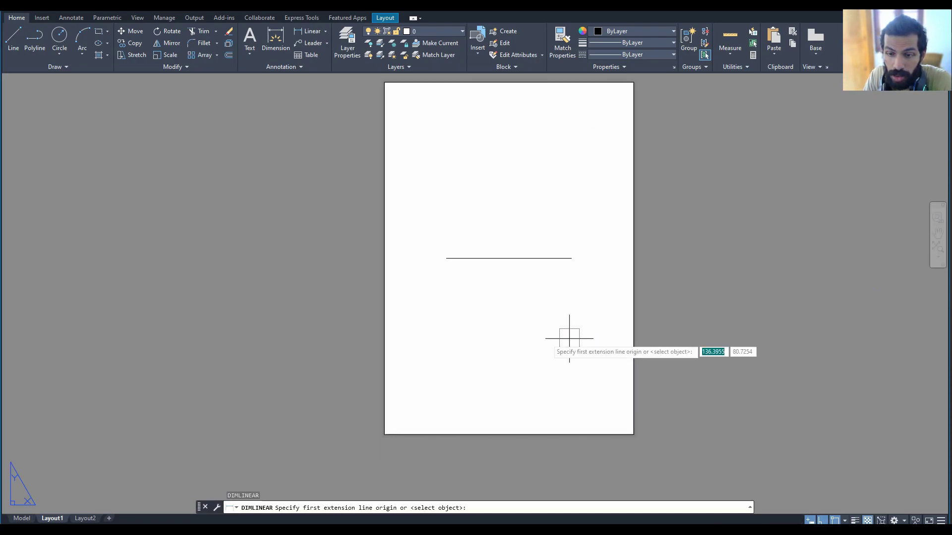
{"action": "left_click", "coordinate": [484, 258]}
{"action": "left_click", "coordinate": [504, 274]}
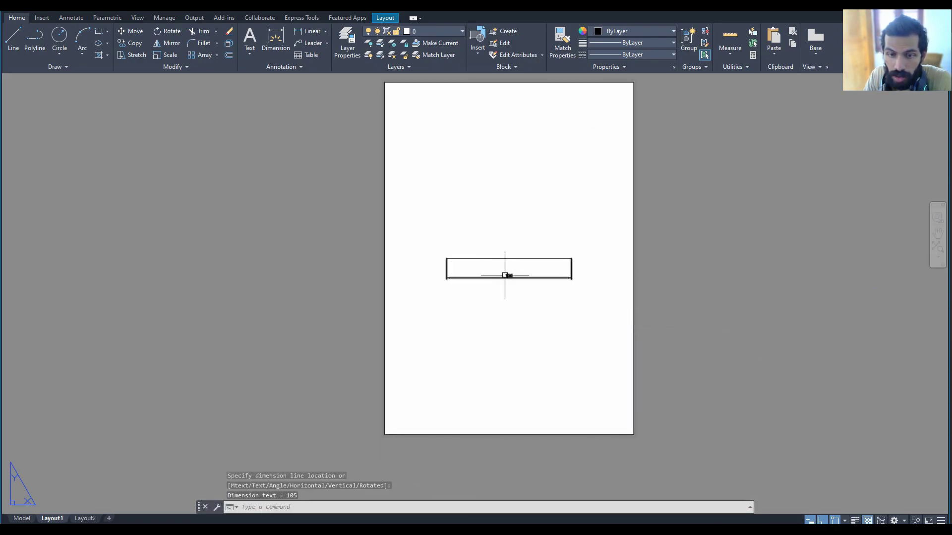
{"action": "scroll", "coordinate": [505, 273], "scroll_direction": "up", "scroll_amount": 4}
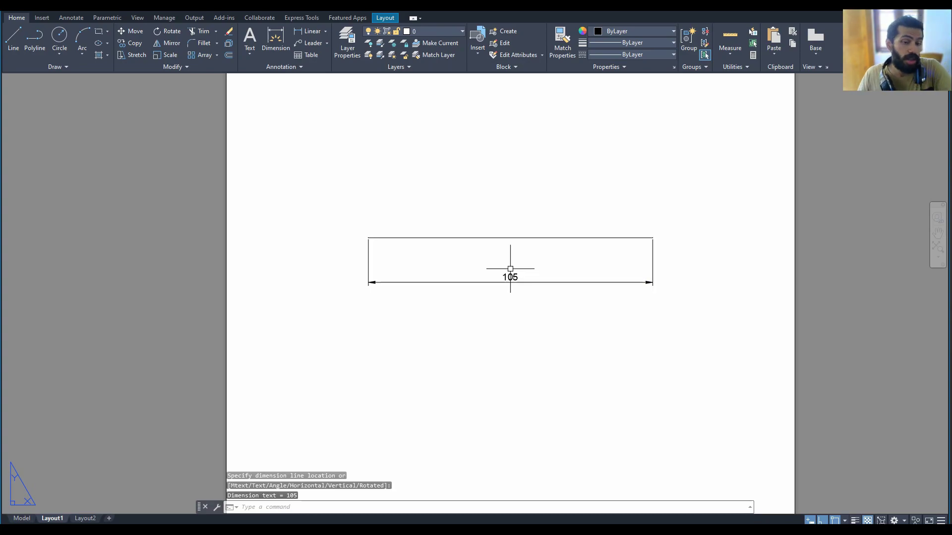